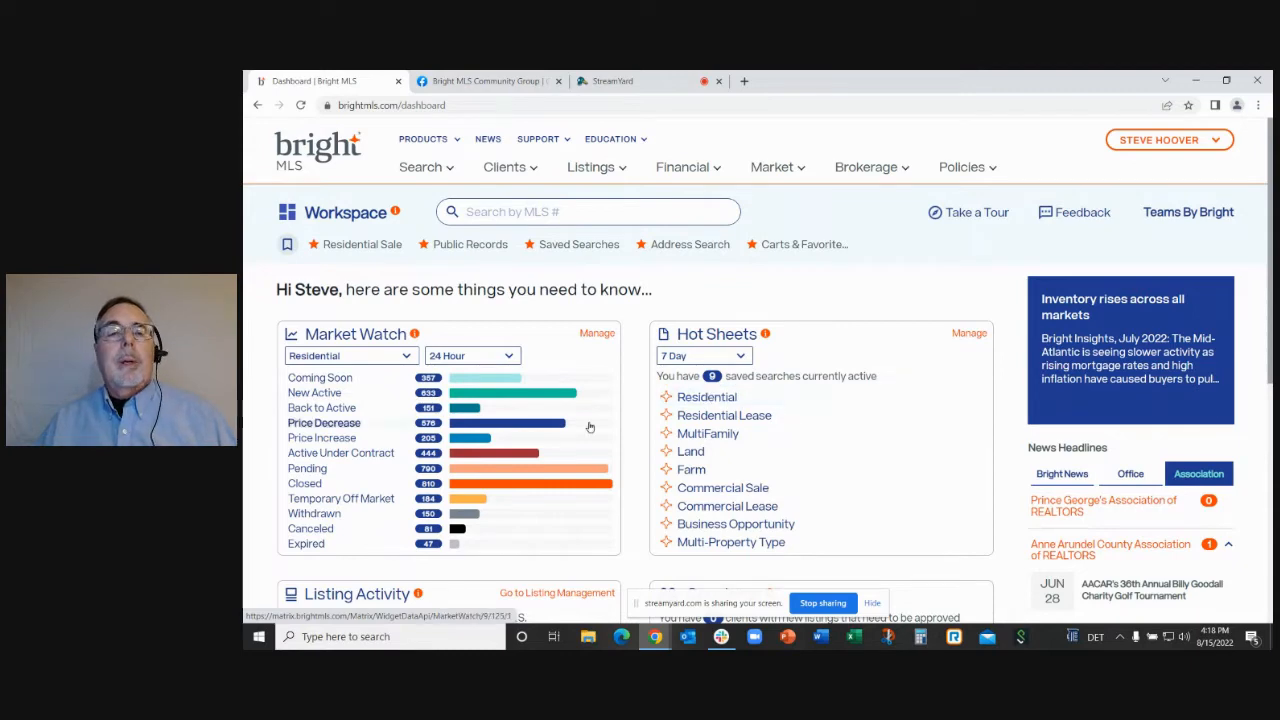
Open the Residential search form, look over its criteria, and show the matching listings on the map.
{"action": "left_click", "coordinate": [422, 168]}
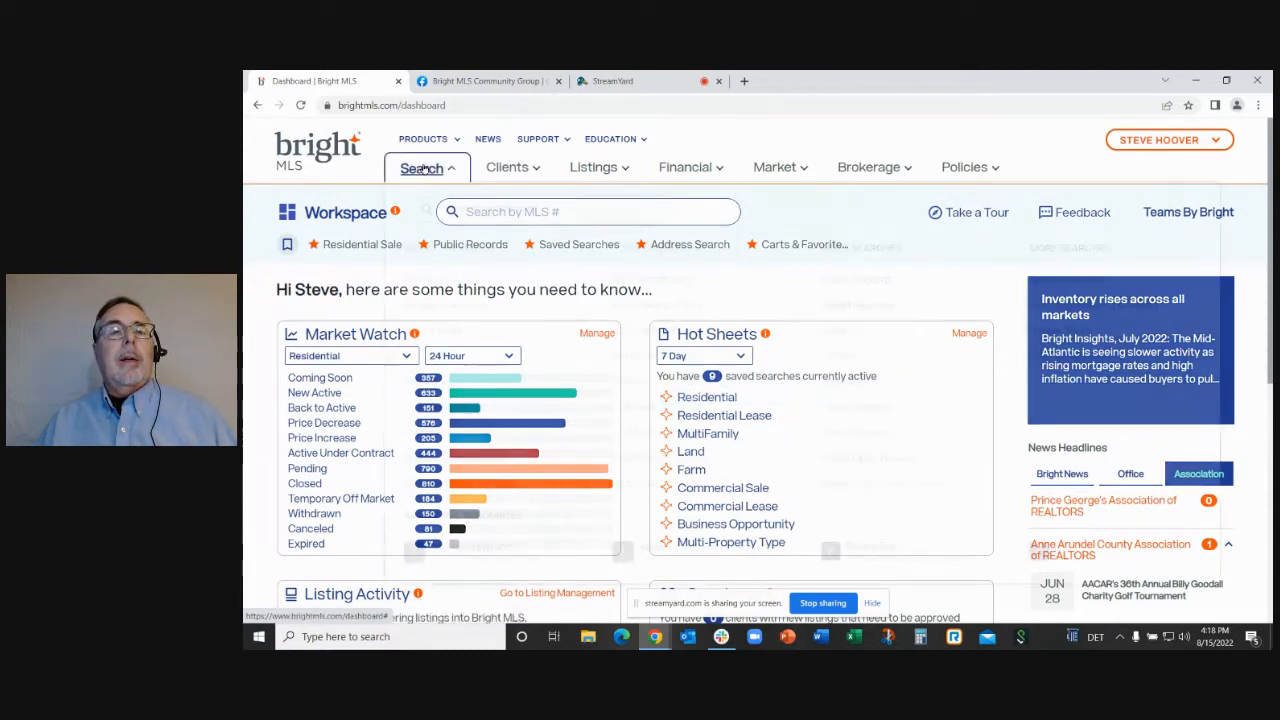
{"action": "left_click", "coordinate": [436, 279]}
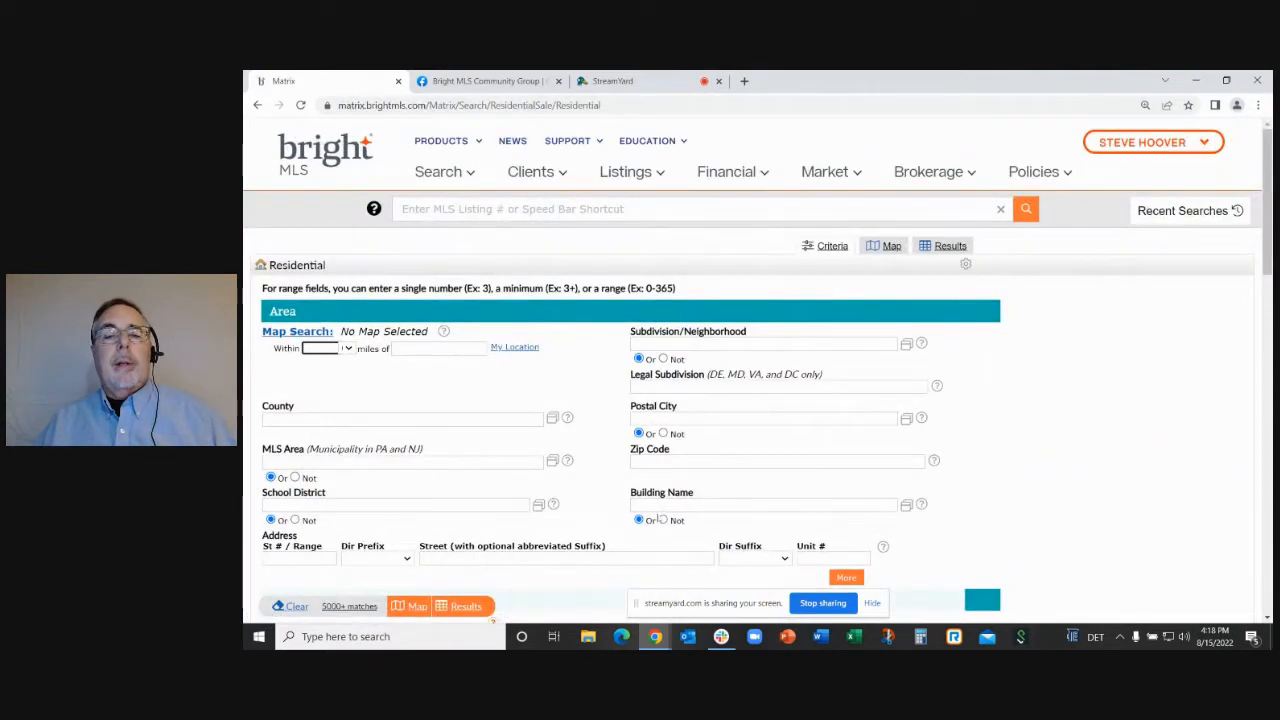
{"action": "scroll", "coordinate": [684, 492], "scroll_direction": "down", "scroll_amount": 2}
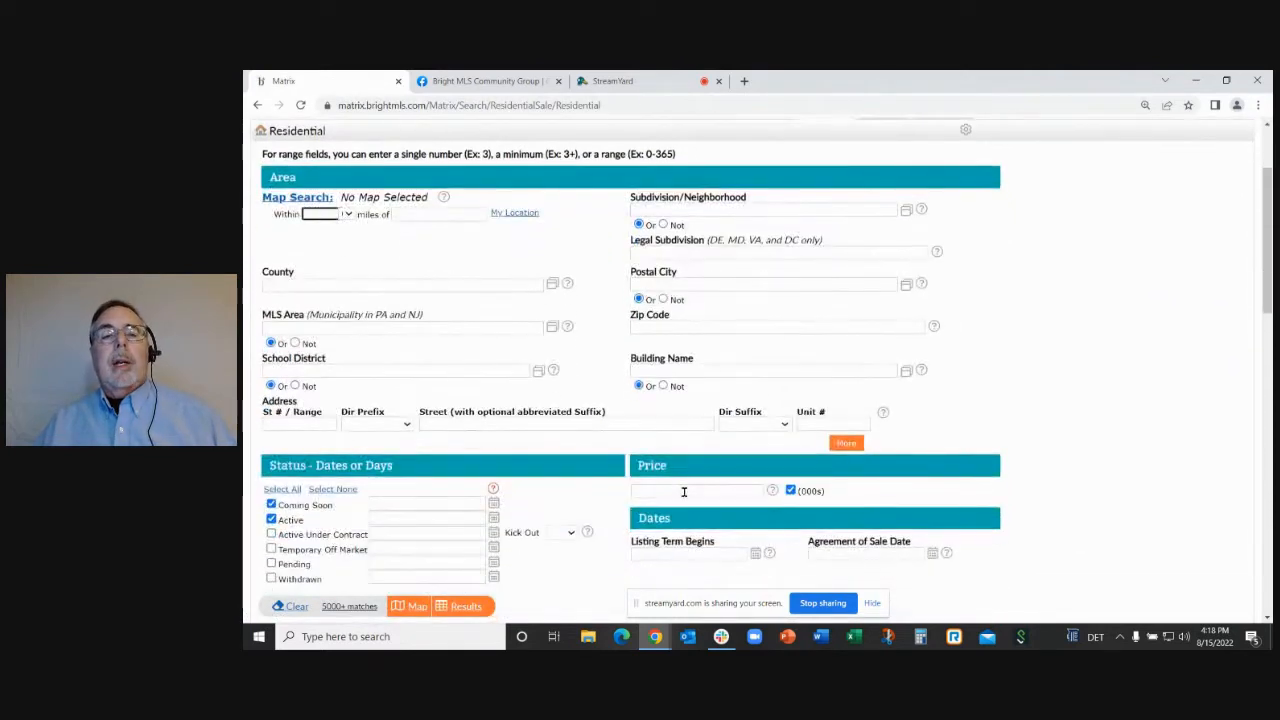
{"action": "scroll", "coordinate": [690, 436], "scroll_direction": "down", "scroll_amount": 5}
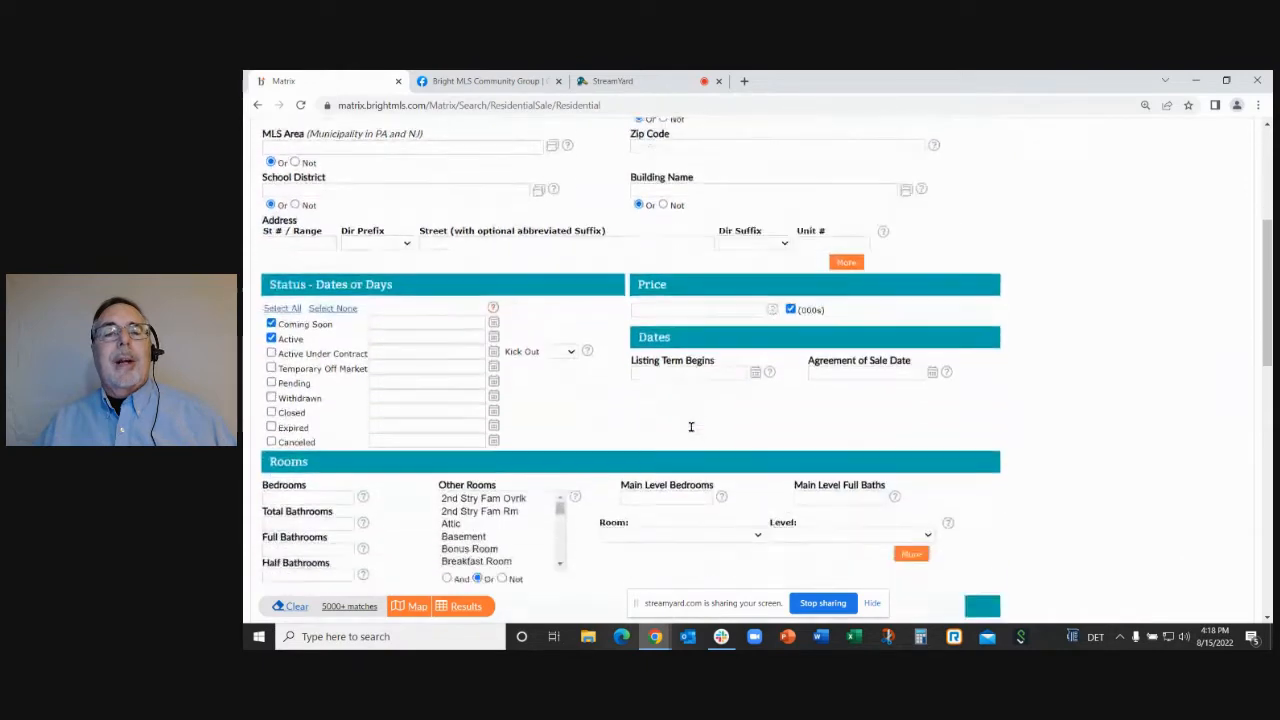
{"action": "scroll", "coordinate": [691, 431], "scroll_direction": "up", "scroll_amount": 8}
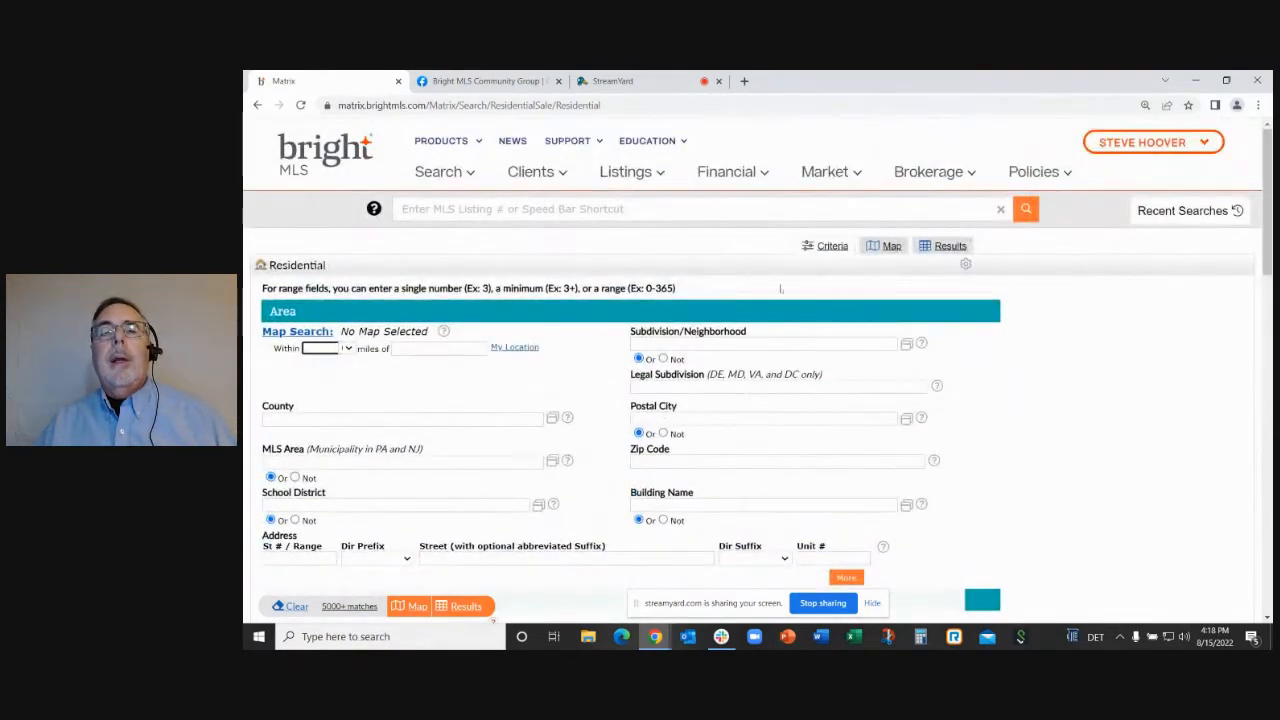
{"action": "left_click", "coordinate": [889, 246]}
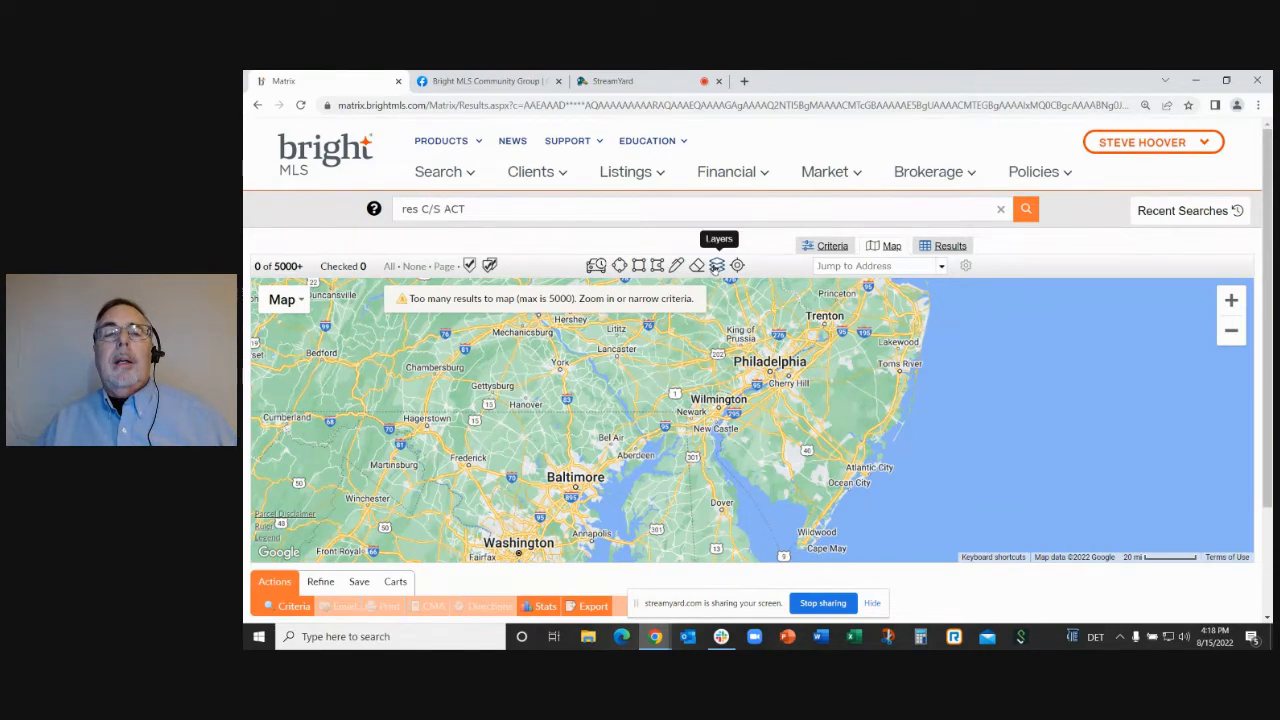
Turn on the High Schools boundary layer for the Maryland area between Frederick and Baltimore on the map.
{"action": "left_click", "coordinate": [717, 265]}
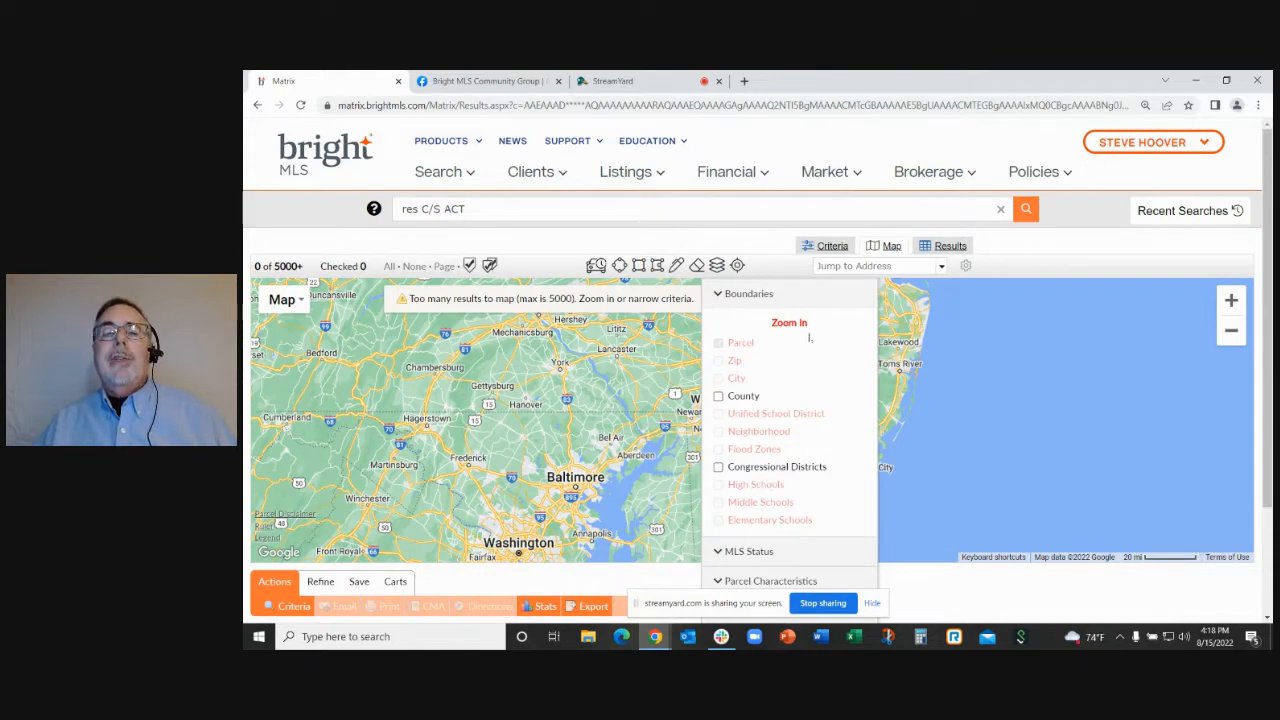
{"action": "left_click", "coordinate": [1231, 303]}
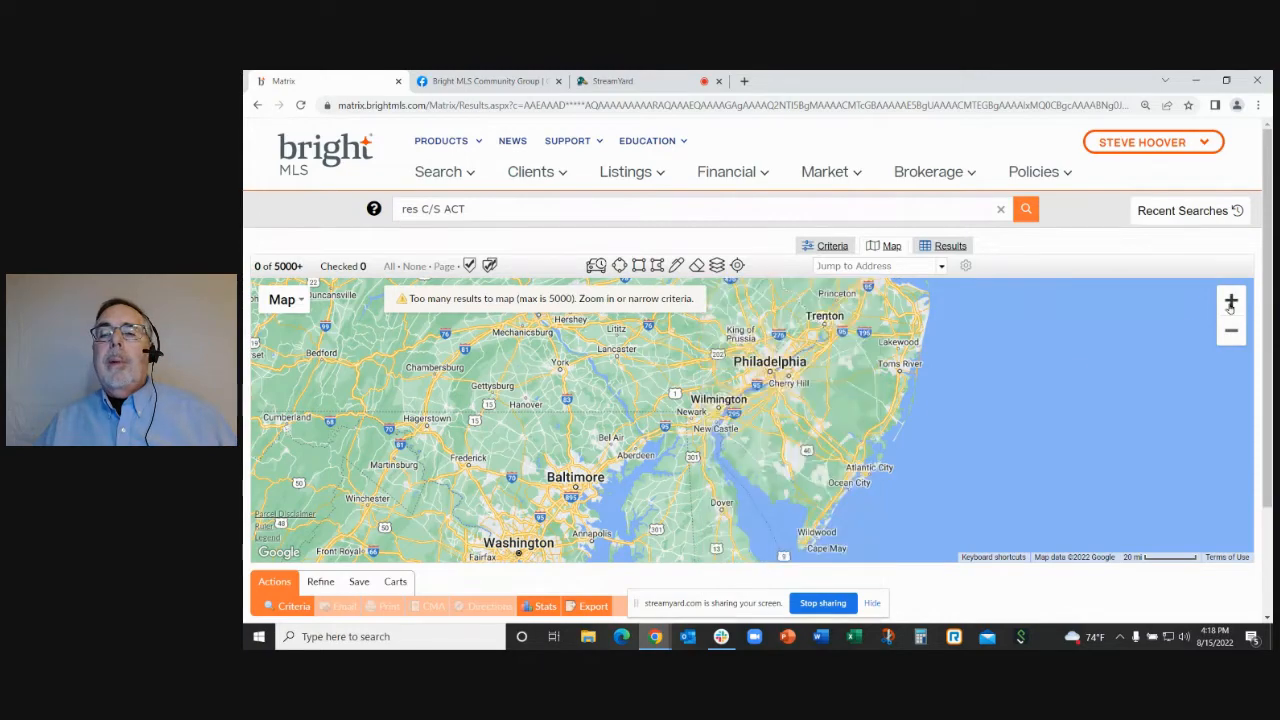
{"action": "left_click", "coordinate": [1231, 306]}
{"action": "left_click_drag", "start_coordinate": [690, 422], "coordinate": [1112, 413]}
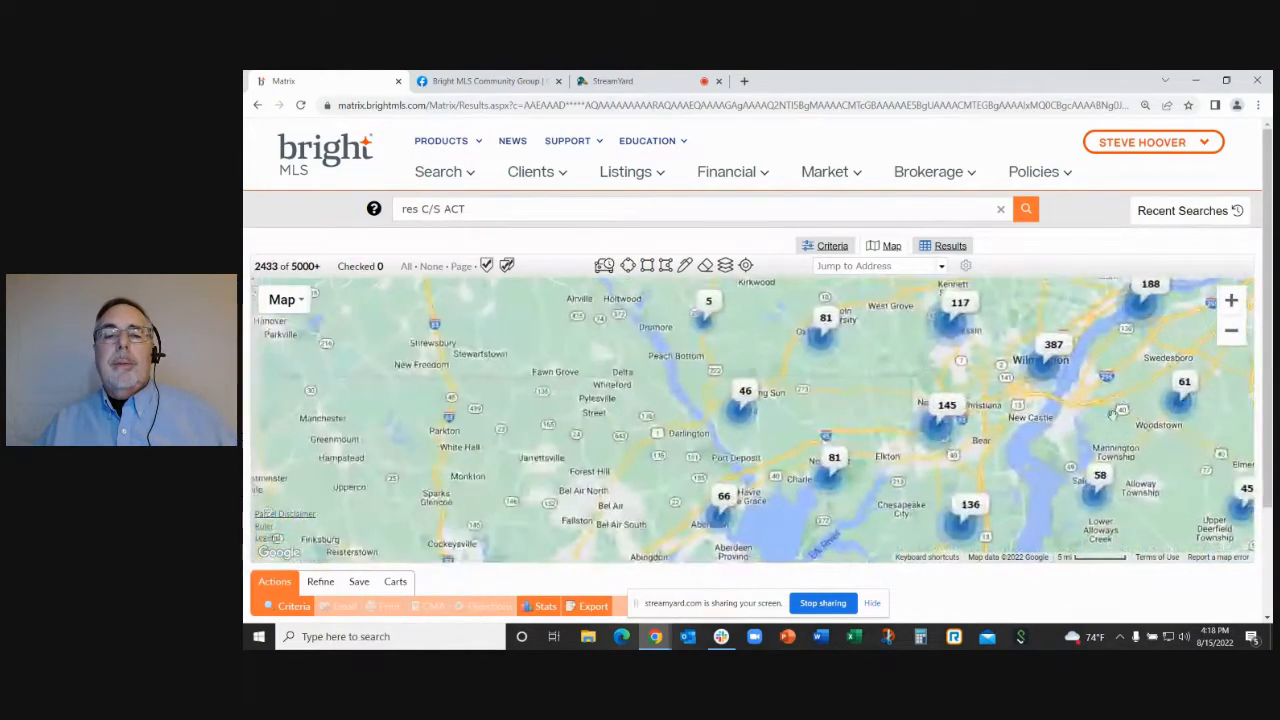
{"action": "scroll", "coordinate": [851, 437], "scroll_direction": "up", "scroll_amount": 1}
{"action": "left_click_drag", "start_coordinate": [612, 455], "coordinate": [790, 494]}
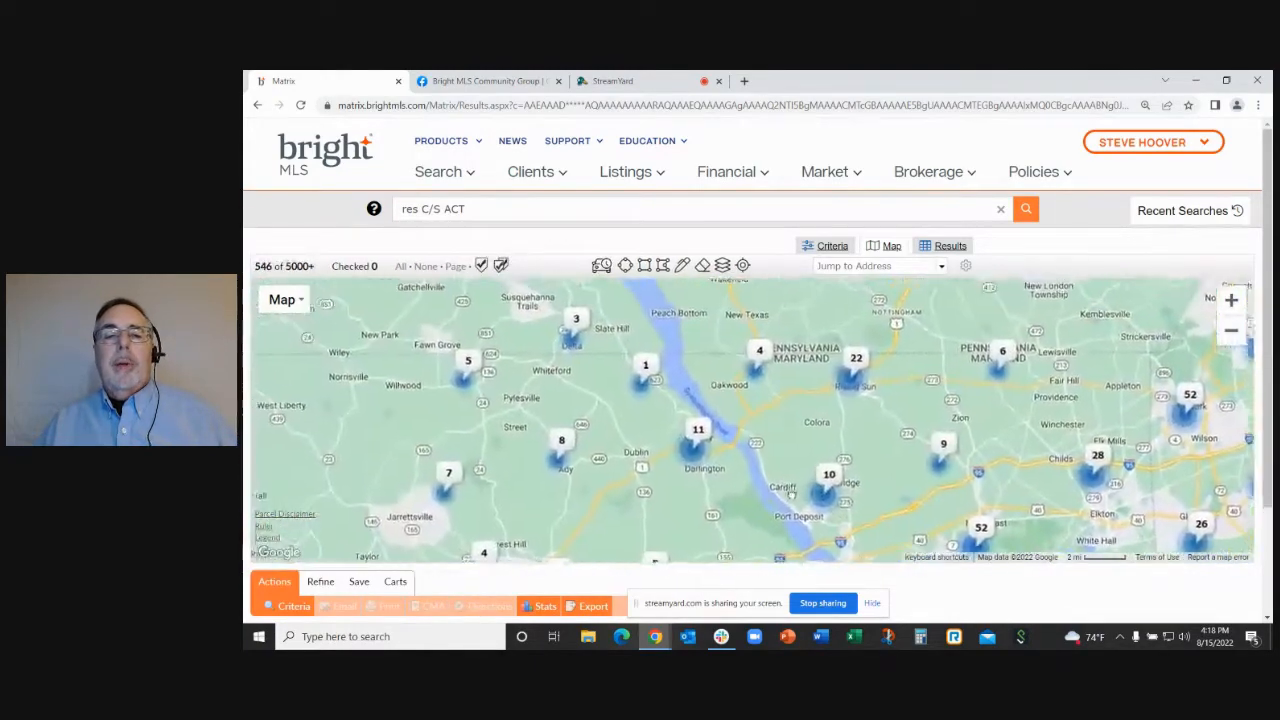
{"action": "left_click_drag", "start_coordinate": [687, 467], "coordinate": [672, 316]}
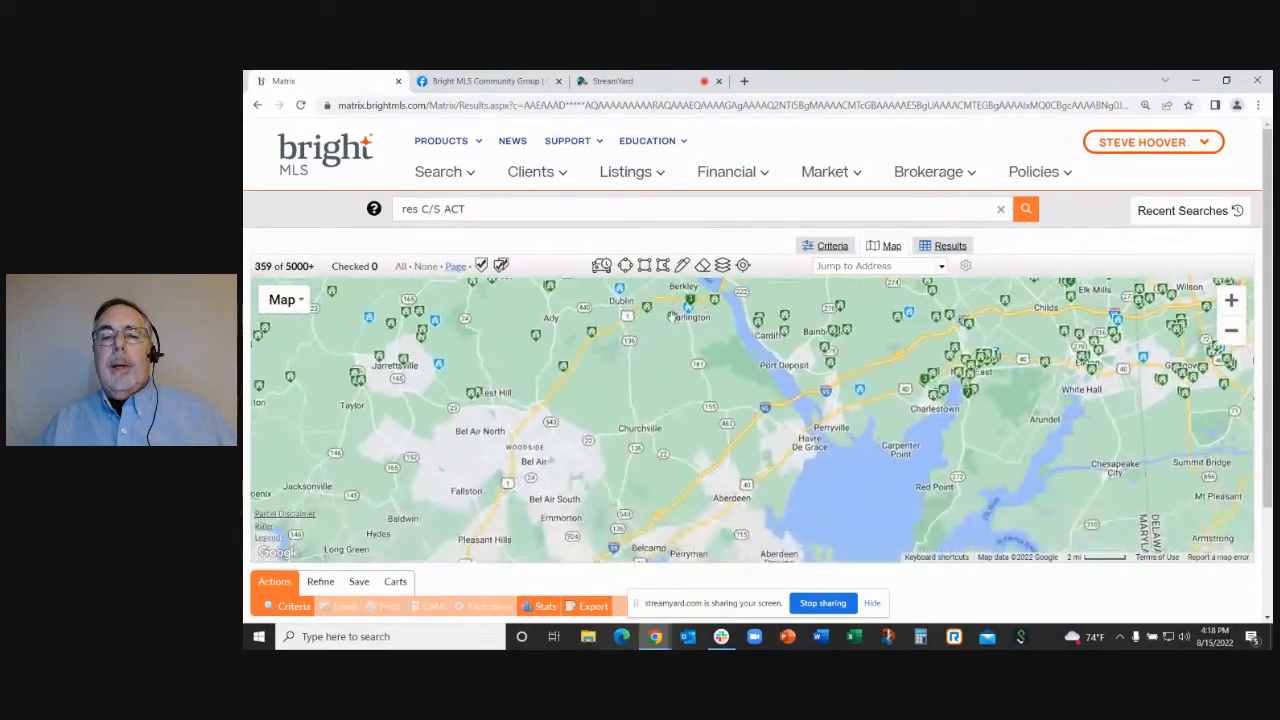
{"action": "scroll", "coordinate": [668, 388], "scroll_direction": "up", "scroll_amount": 1}
{"action": "left_click_drag", "start_coordinate": [378, 476], "coordinate": [663, 316]}
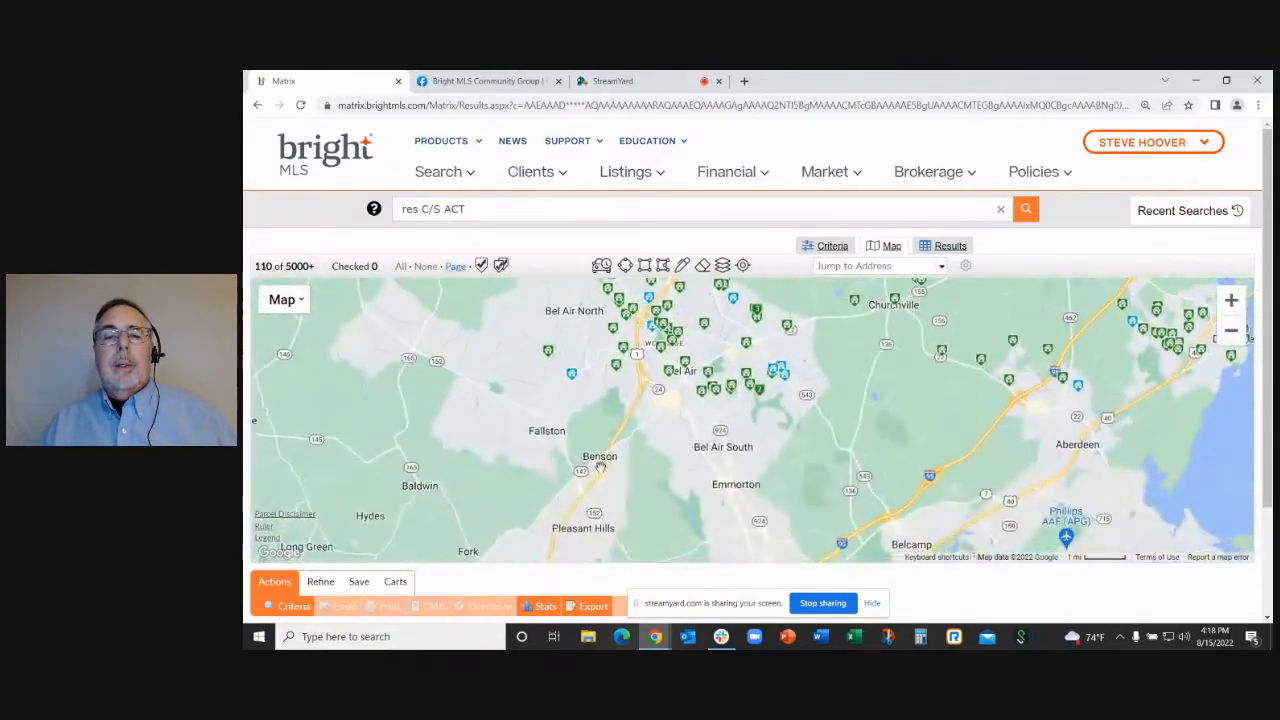
{"action": "left_click_drag", "start_coordinate": [600, 466], "coordinate": [910, 322]}
{"action": "left_click_drag", "start_coordinate": [598, 474], "coordinate": [1057, 337]}
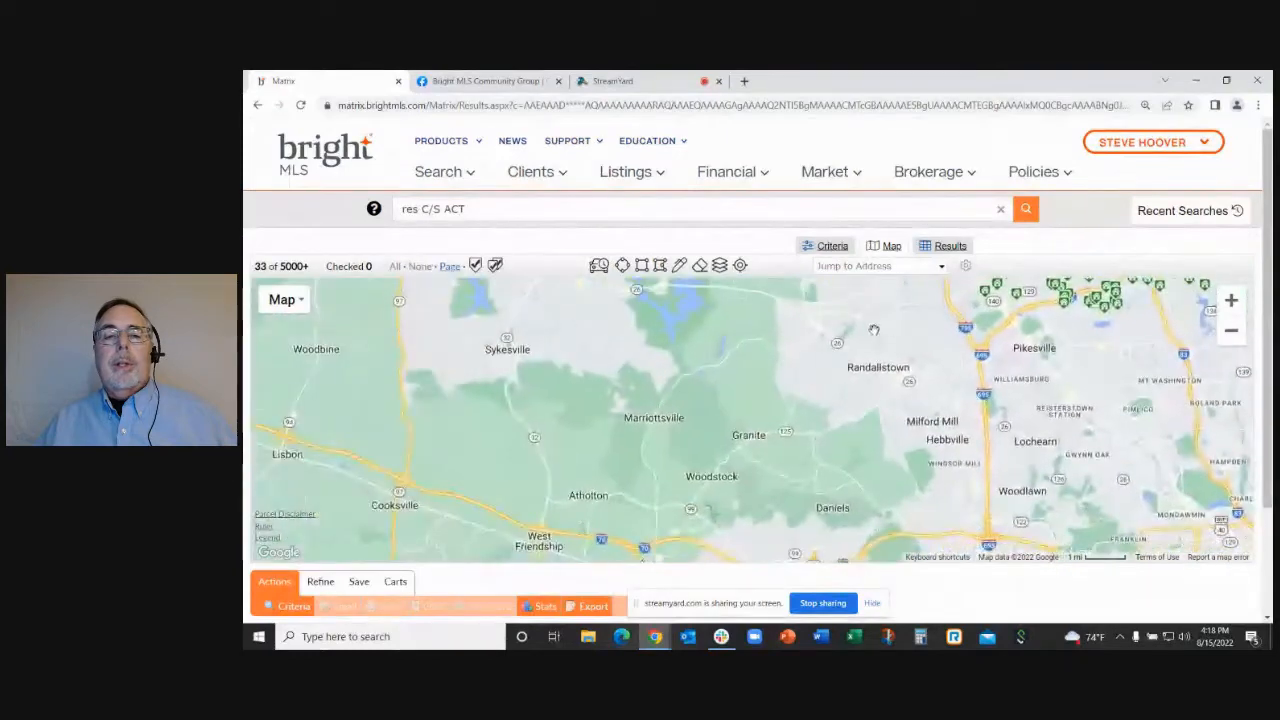
{"action": "left_click_drag", "start_coordinate": [440, 488], "coordinate": [974, 434]}
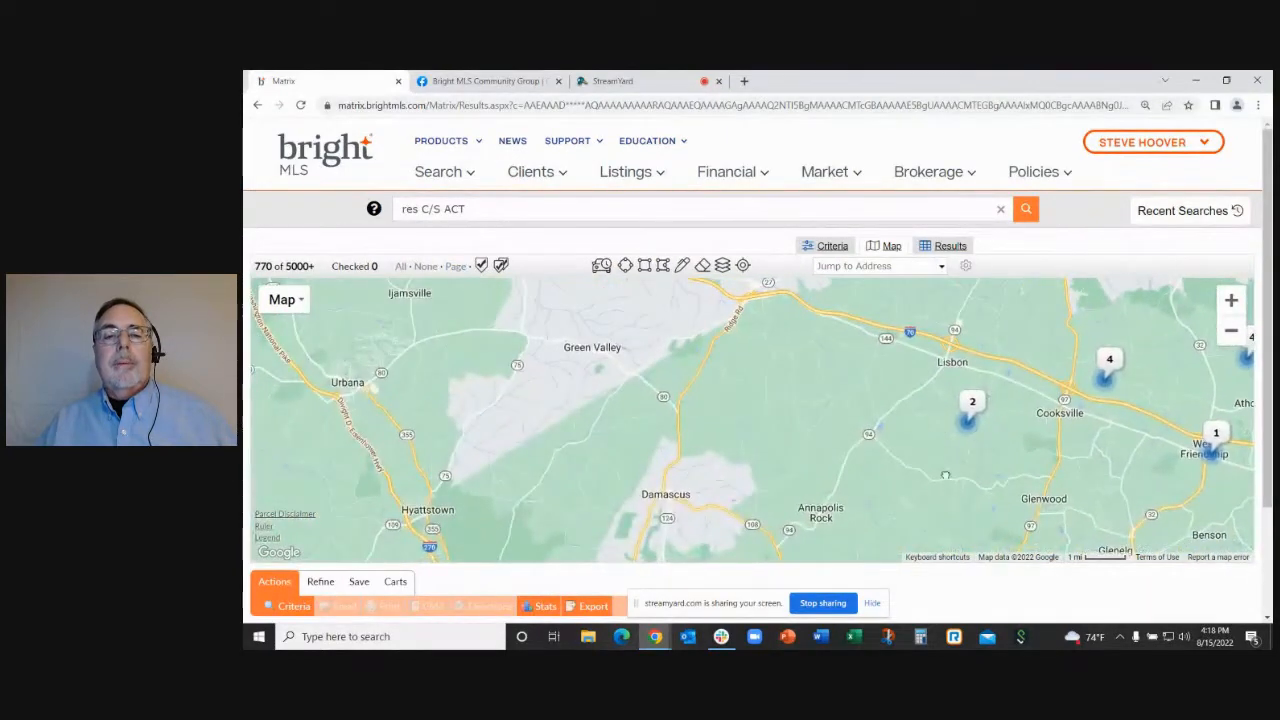
{"action": "left_click_drag", "start_coordinate": [945, 475], "coordinate": [934, 364]}
{"action": "scroll", "coordinate": [942, 369], "scroll_direction": "down", "scroll_amount": 1}
{"action": "left_click_drag", "start_coordinate": [821, 463], "coordinate": [959, 323]}
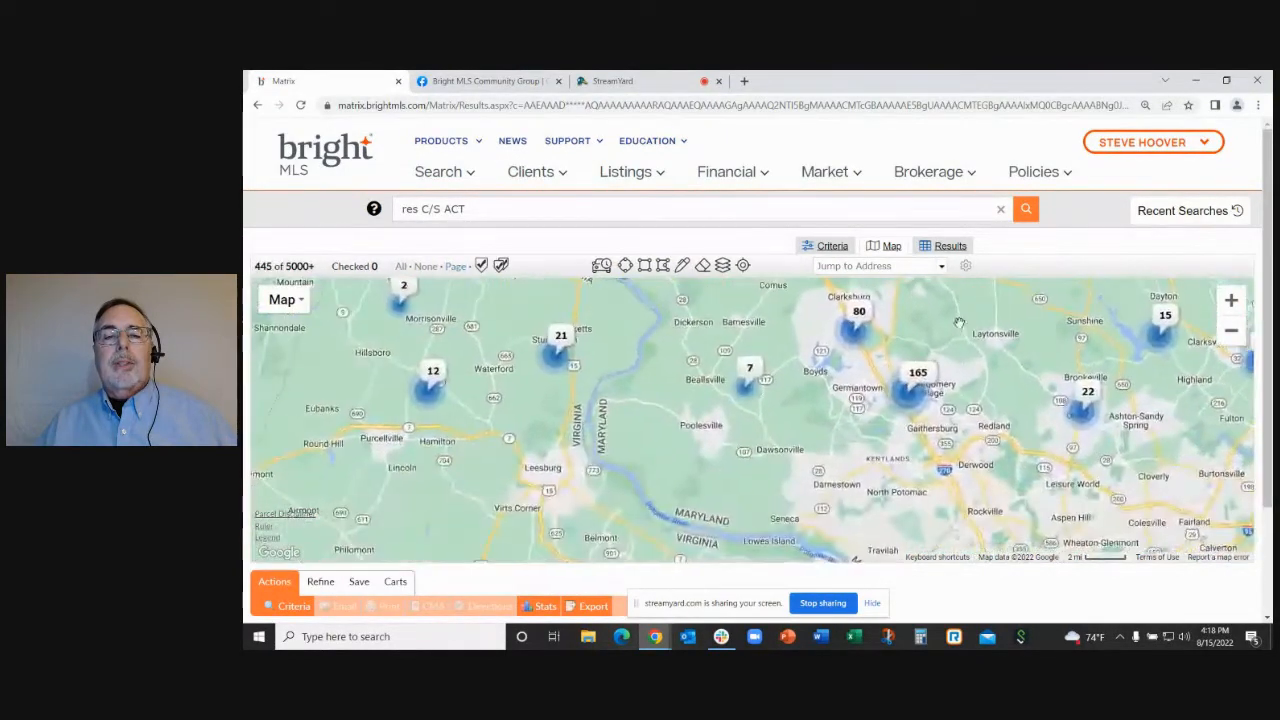
{"action": "left_click_drag", "start_coordinate": [902, 356], "coordinate": [921, 489]}
{"action": "left_click_drag", "start_coordinate": [872, 346], "coordinate": [468, 538]}
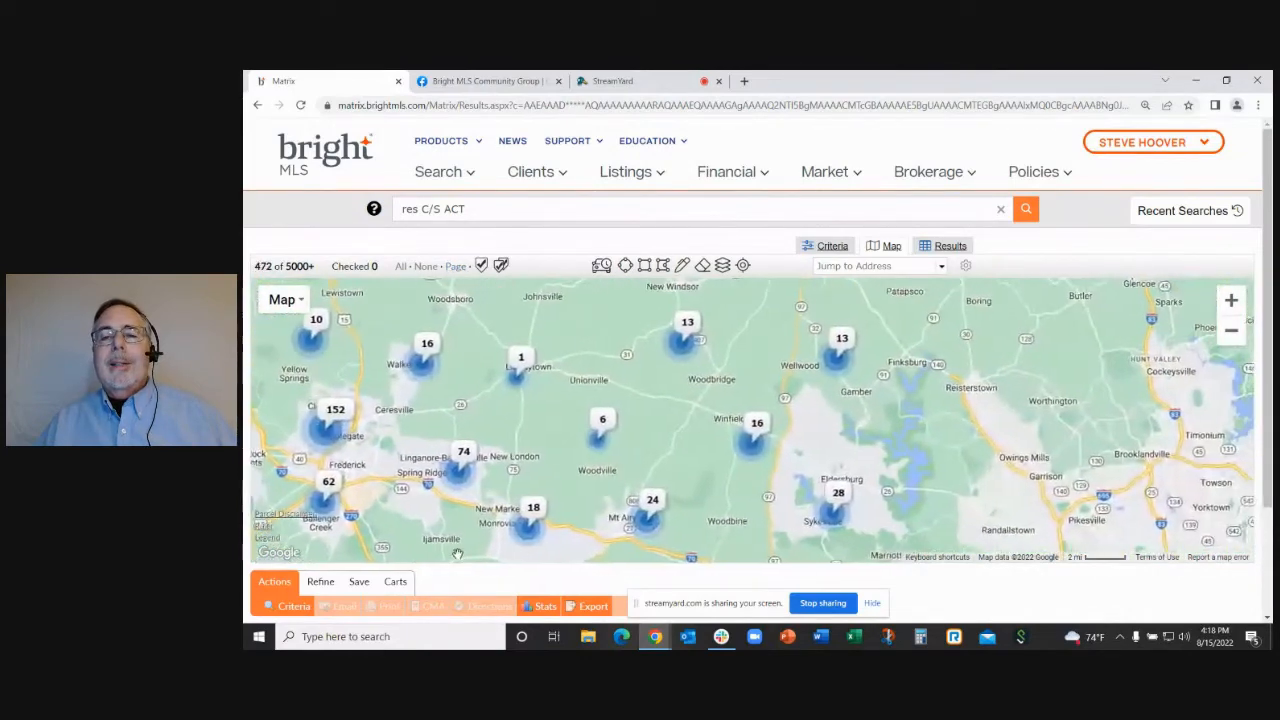
{"action": "left_click_drag", "start_coordinate": [937, 410], "coordinate": [730, 421]}
{"action": "left_click", "coordinate": [726, 265]}
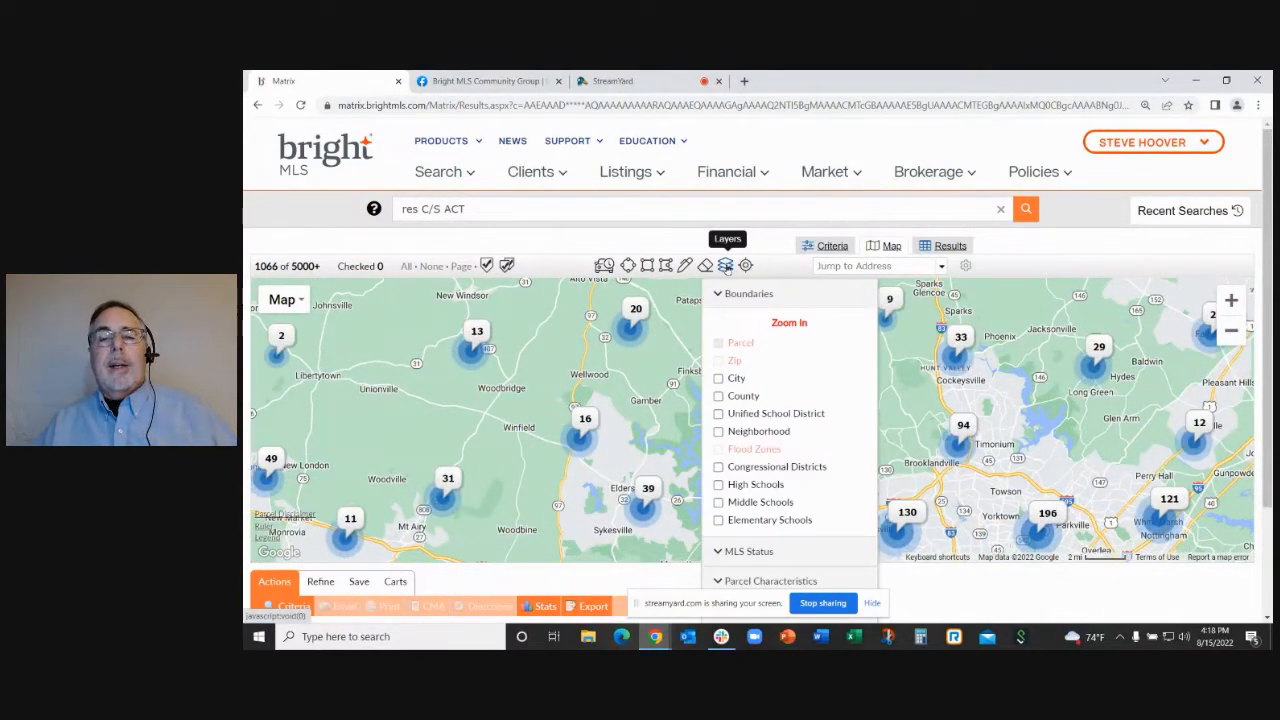
{"action": "left_click", "coordinate": [718, 484]}
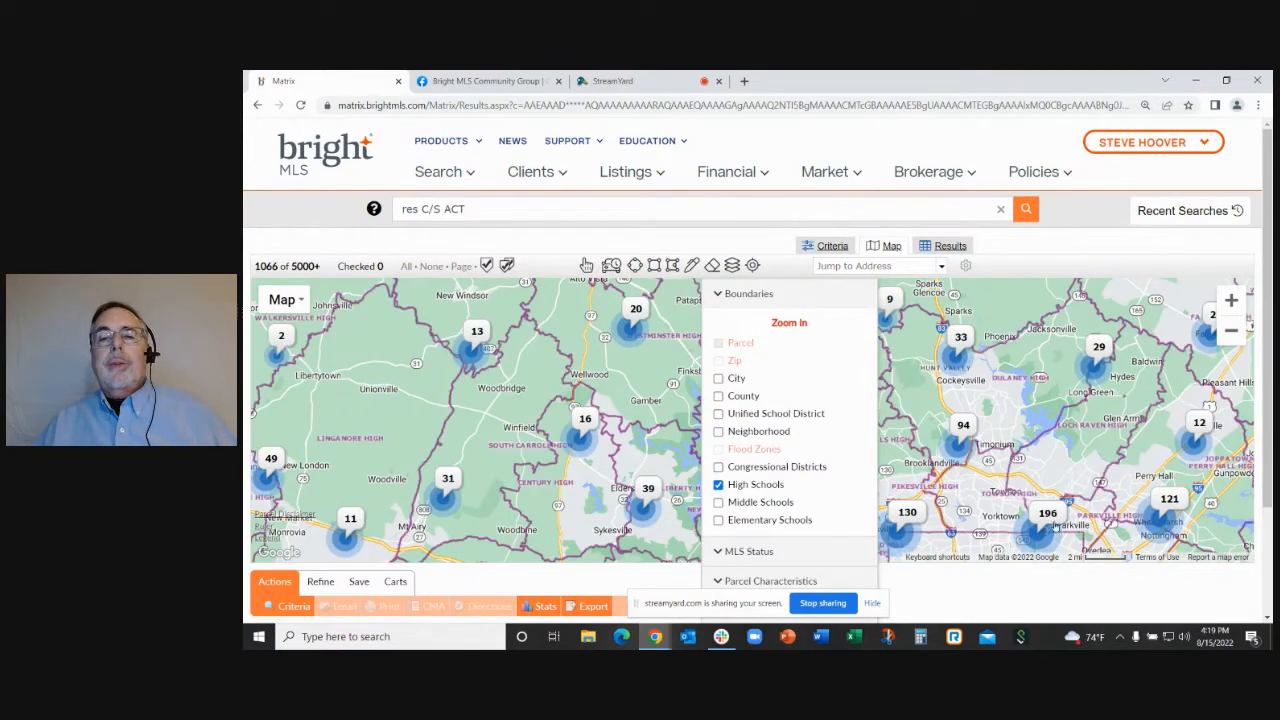
Select the Linganore High boundary layer as the search shape on the map.
{"action": "left_click", "coordinate": [1018, 361]}
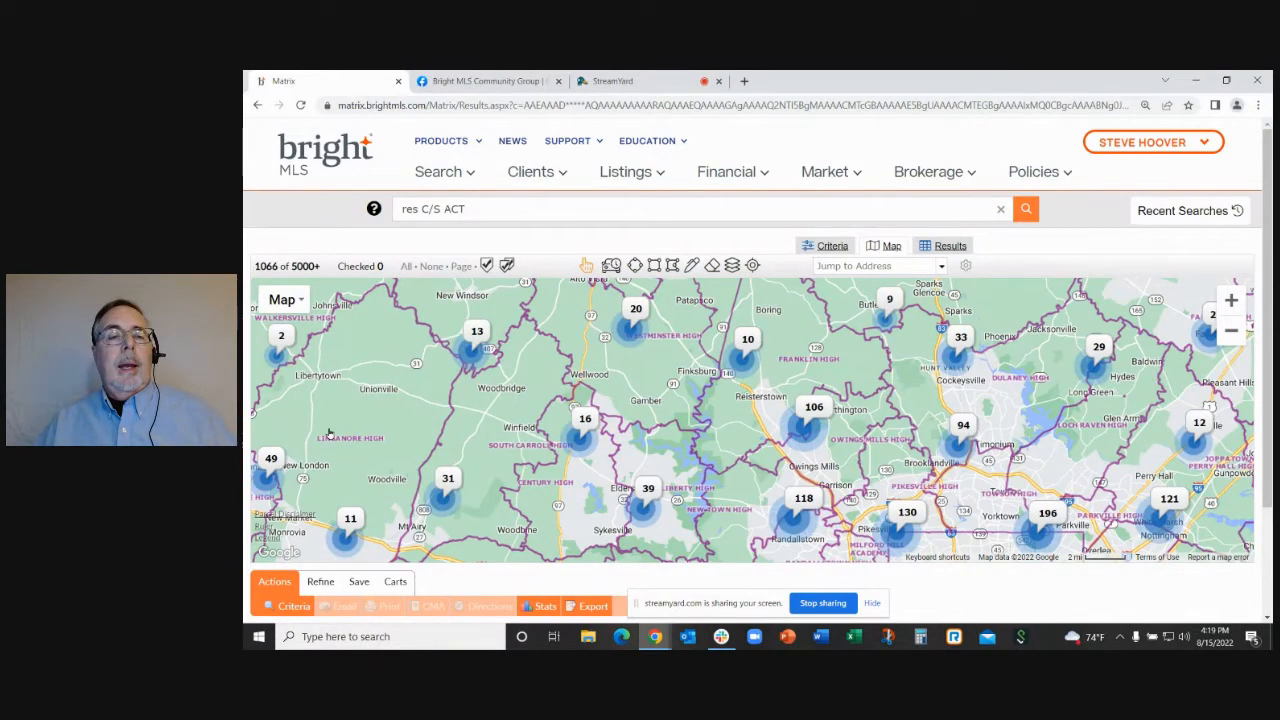
{"action": "left_click_drag", "start_coordinate": [343, 428], "coordinate": [578, 418]}
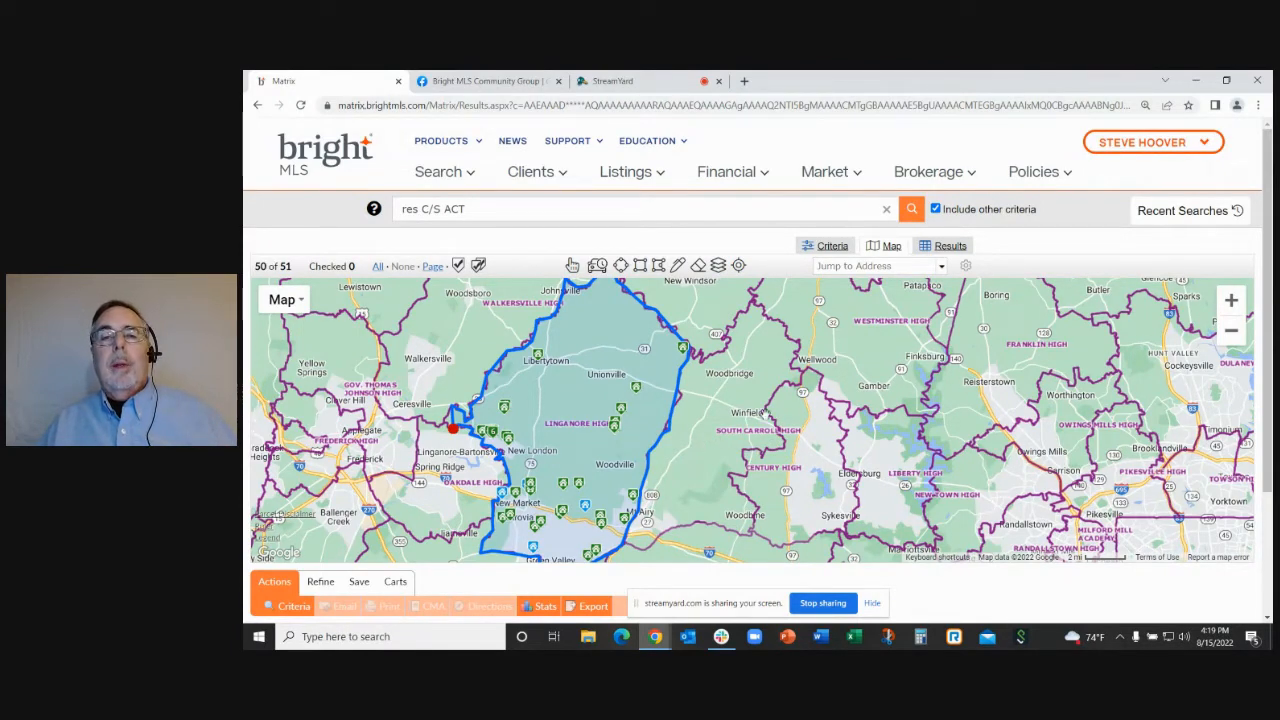
List the Linganore High results in the my:High School display and examine the High School column on all three pages.
{"action": "left_click", "coordinate": [955, 250]}
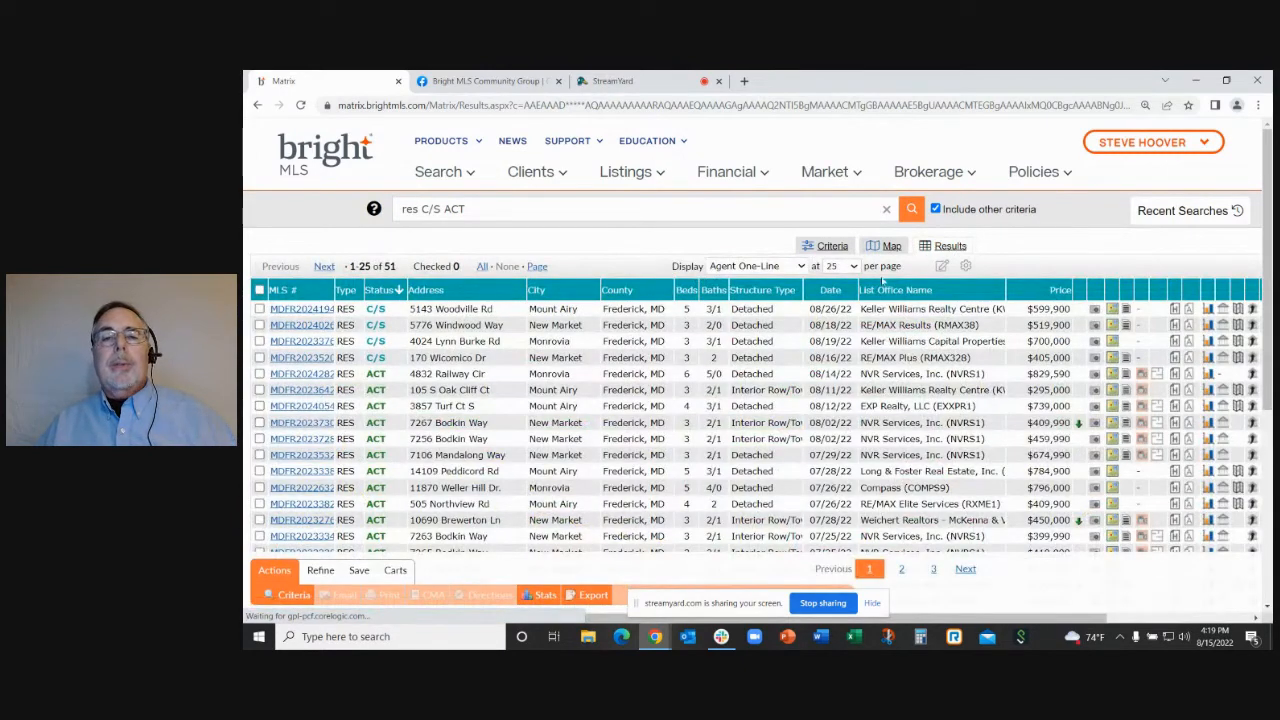
{"action": "left_click", "coordinate": [801, 267]}
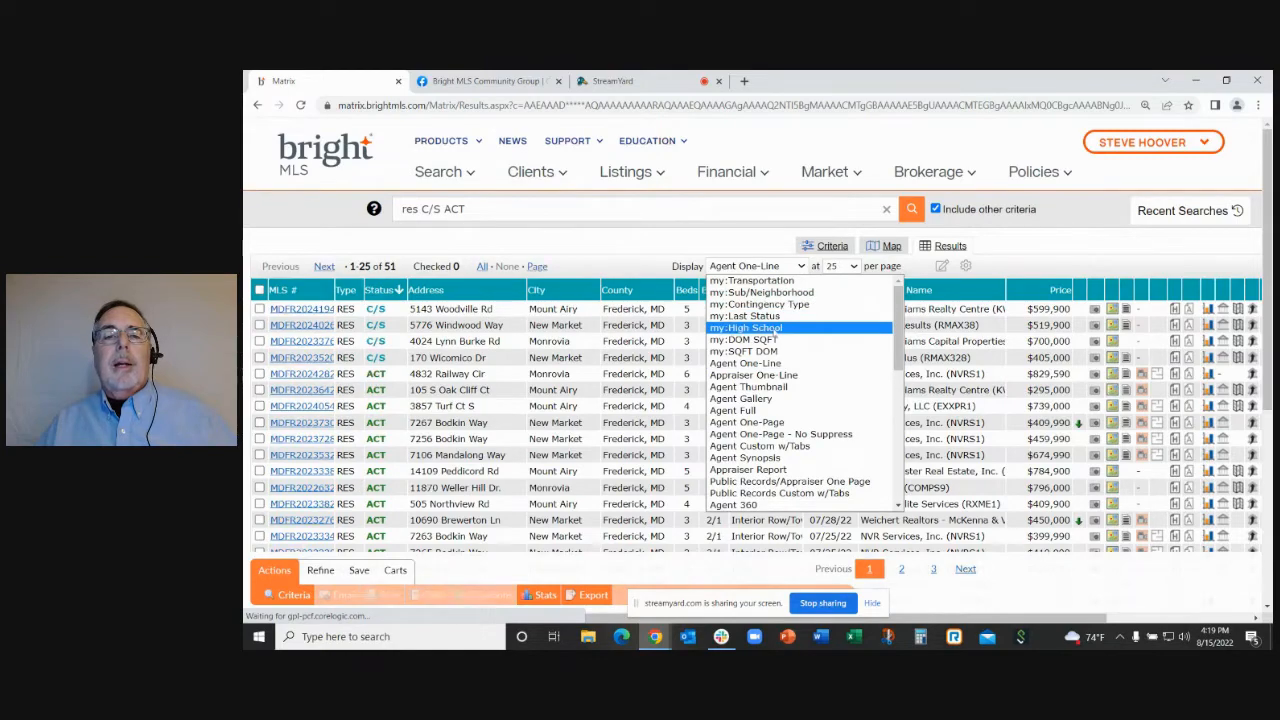
{"action": "left_click", "coordinate": [775, 331]}
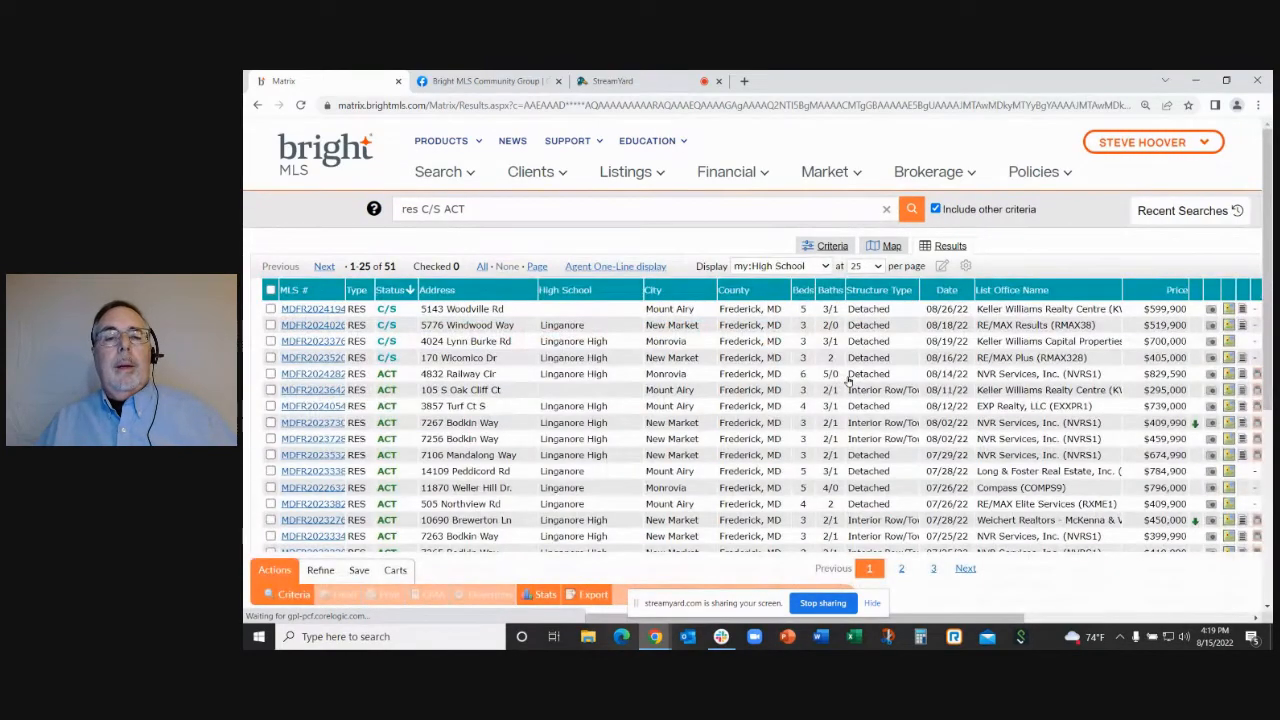
{"action": "scroll", "coordinate": [800, 415], "scroll_direction": "down", "scroll_amount": 1}
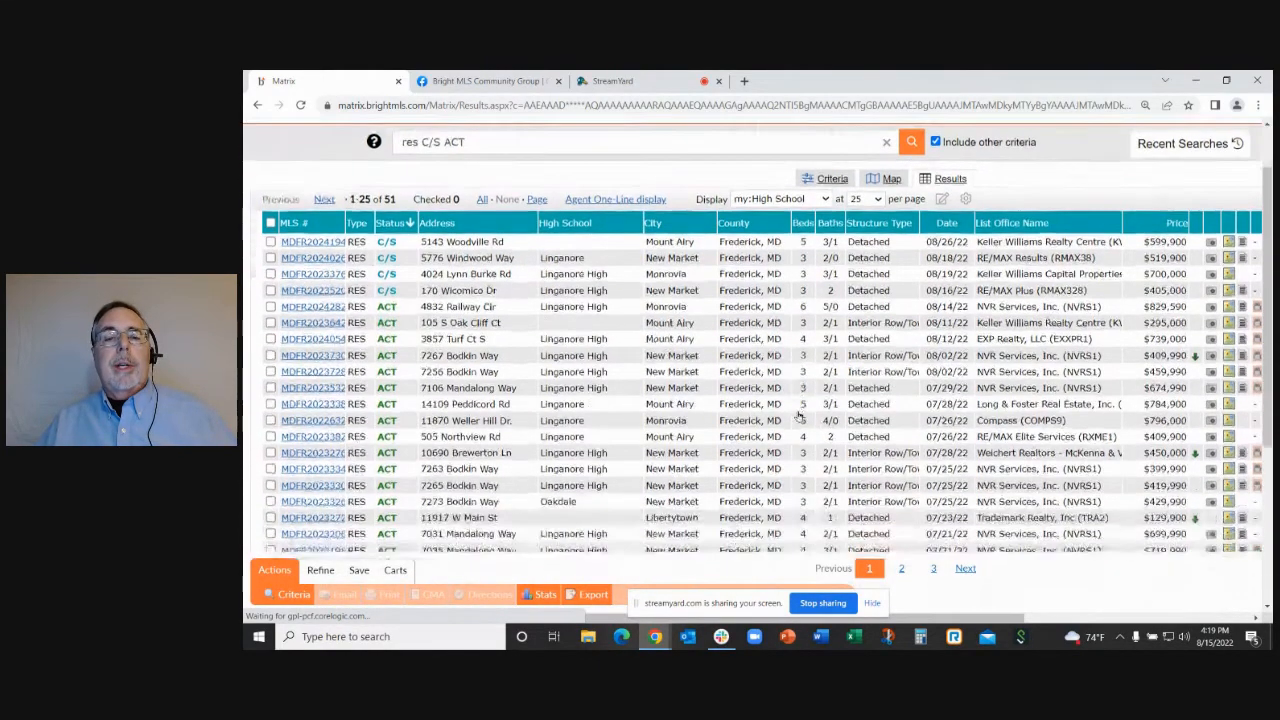
{"action": "scroll", "coordinate": [800, 415], "scroll_direction": "down", "scroll_amount": 3}
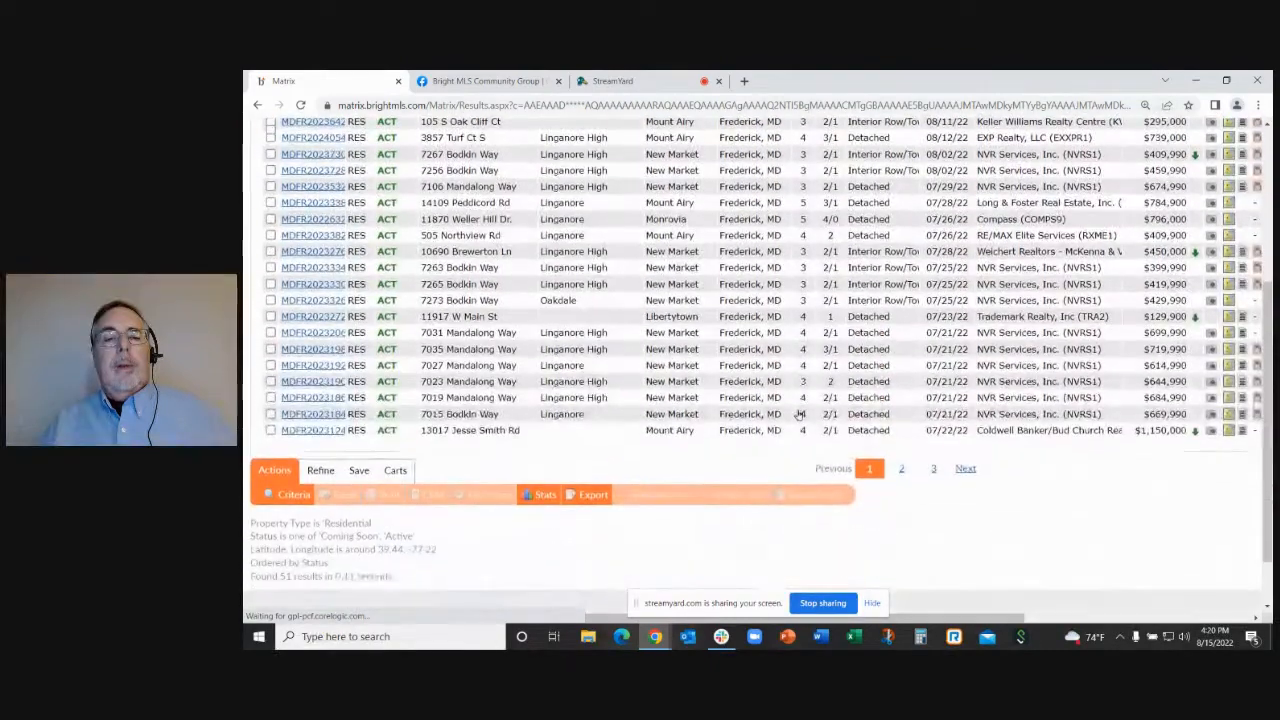
{"action": "scroll", "coordinate": [800, 413], "scroll_direction": "up", "scroll_amount": 1}
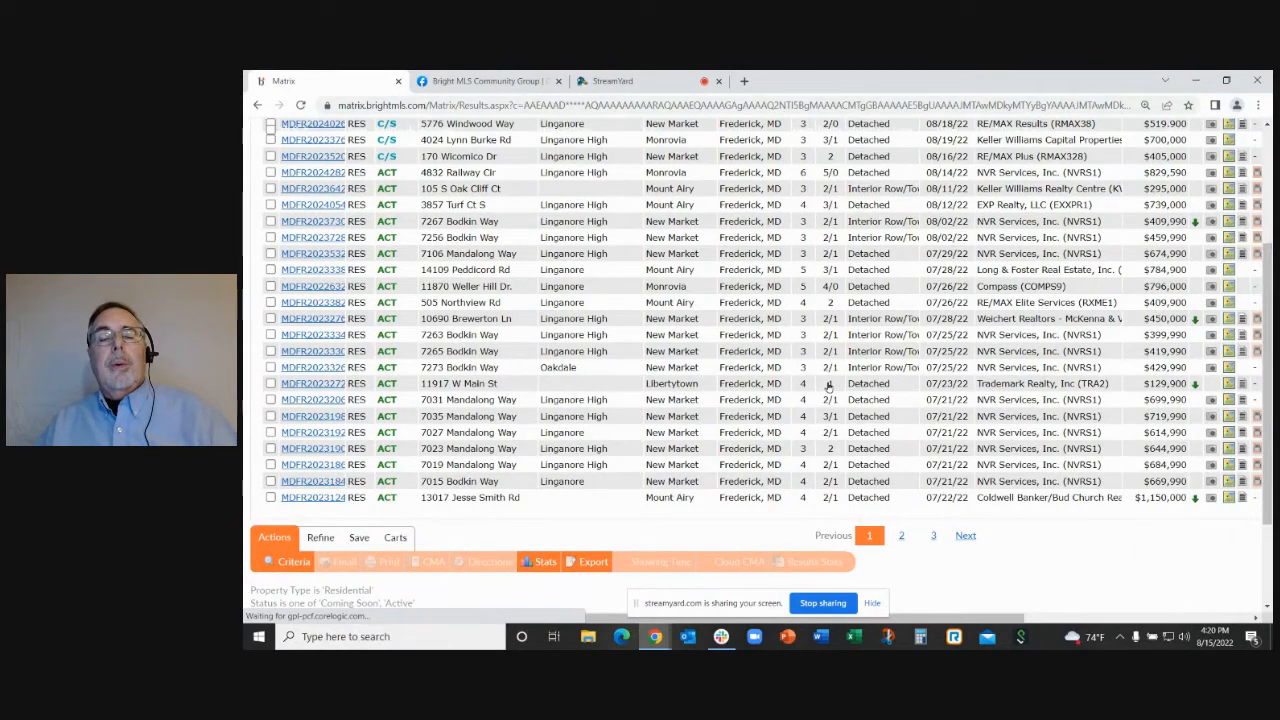
{"action": "scroll", "coordinate": [831, 390], "scroll_direction": "up", "scroll_amount": 1}
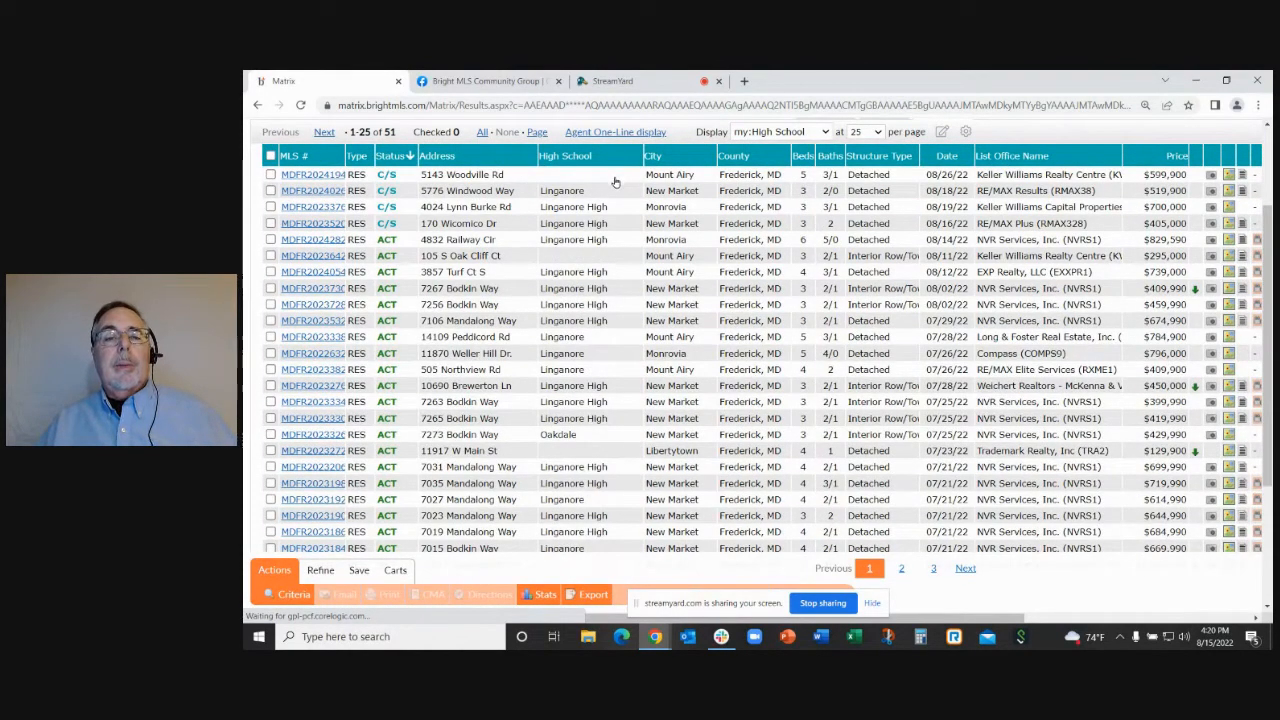
{"action": "left_click", "coordinate": [901, 570]}
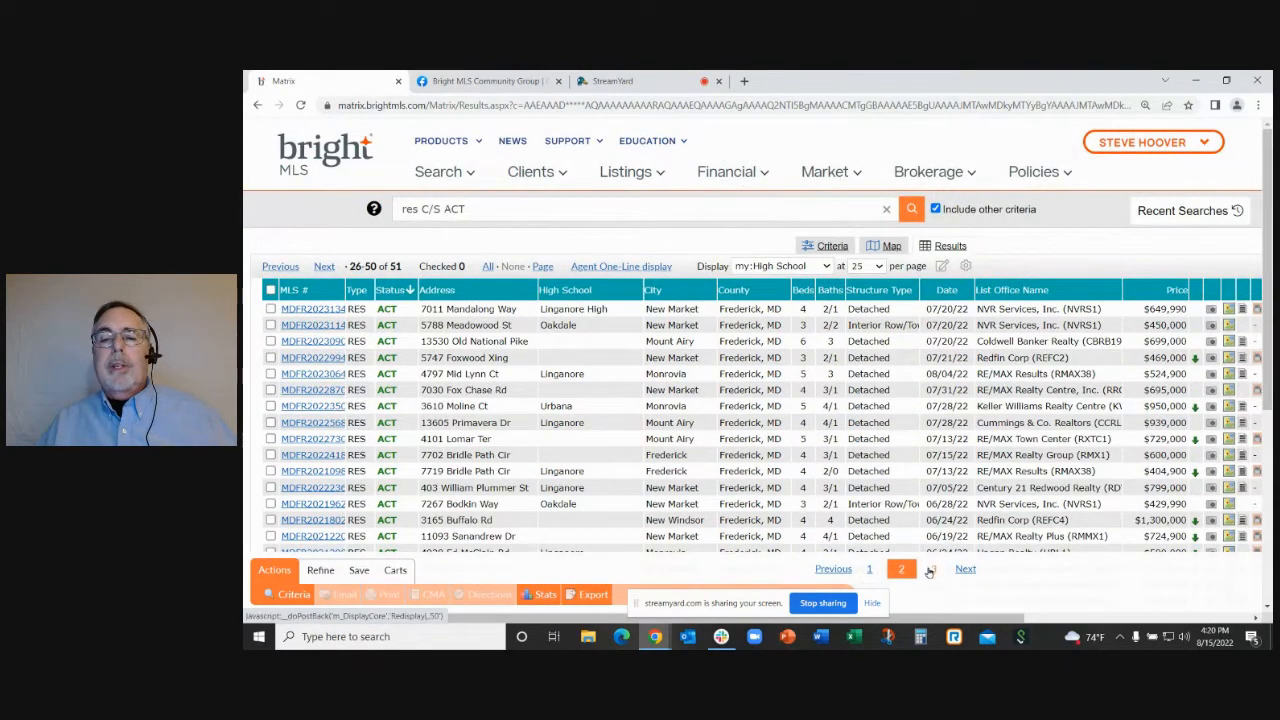
{"action": "left_click", "coordinate": [930, 570]}
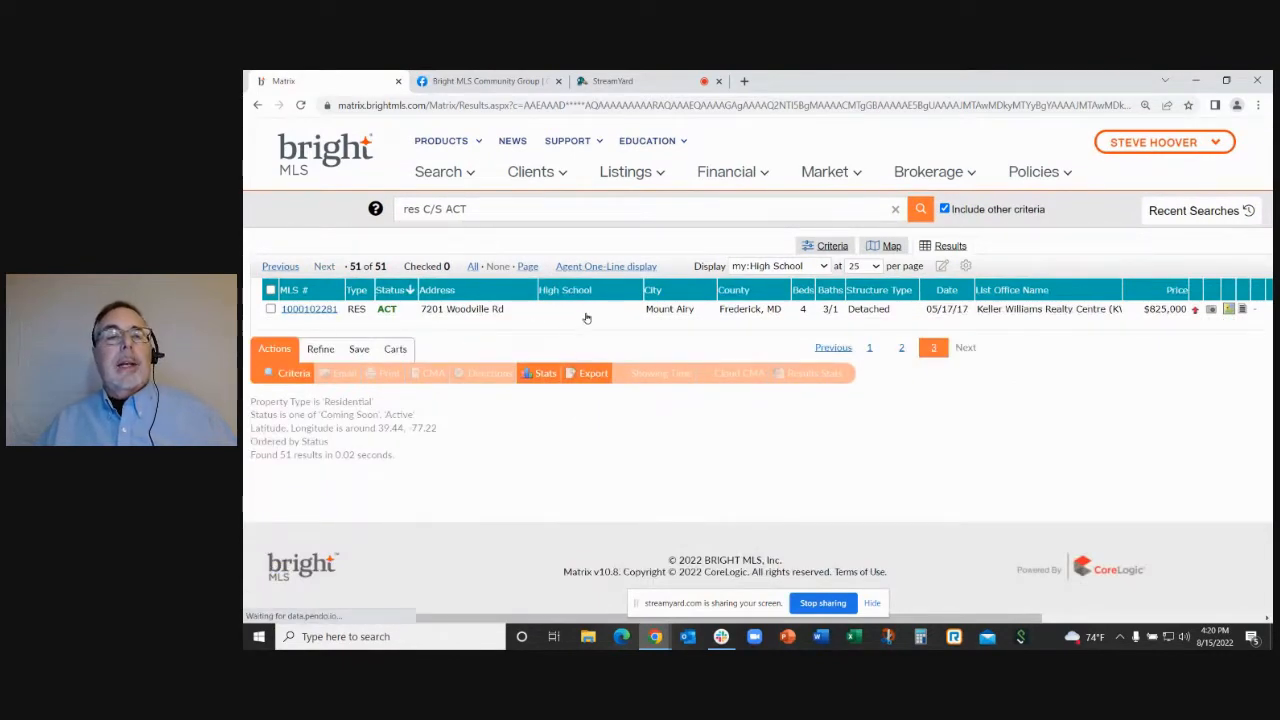
Add the South Carroll High boundary as a search shape on the map and remove the Linganore High shape.
{"action": "left_click", "coordinate": [885, 247]}
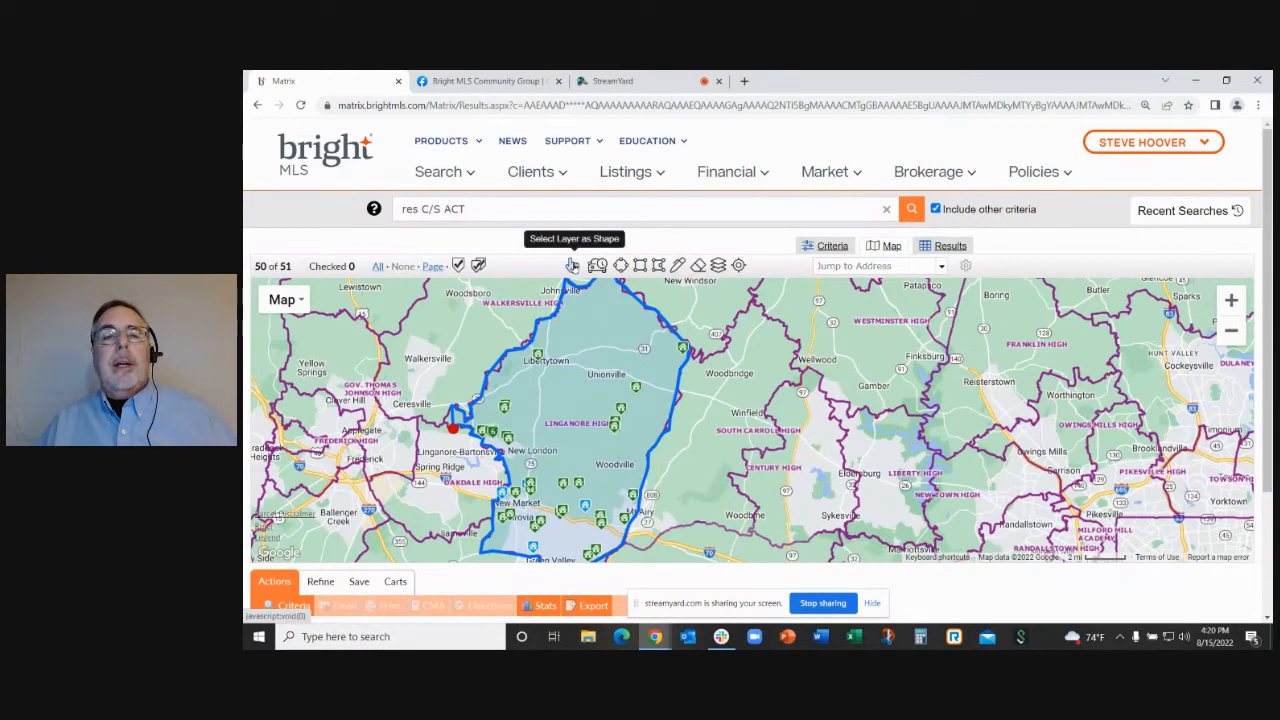
{"action": "left_click", "coordinate": [728, 405]}
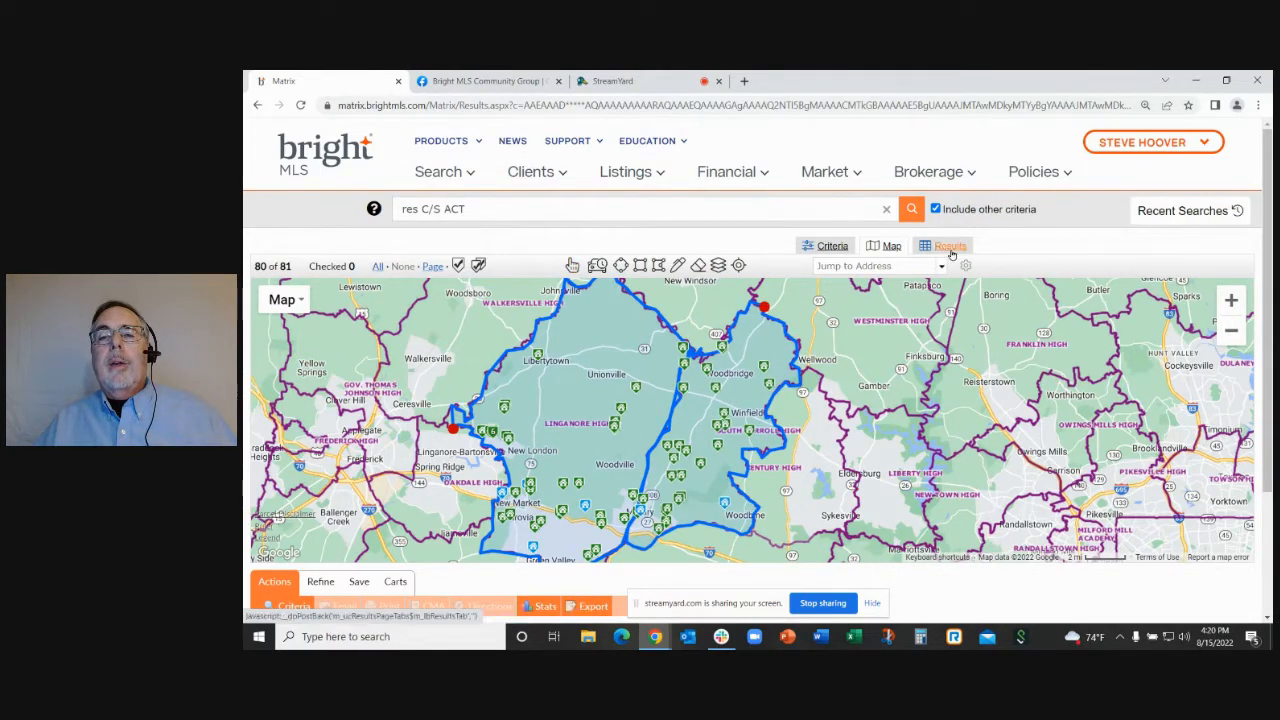
{"action": "left_click", "coordinate": [452, 430]}
{"action": "left_click", "coordinate": [416, 381]}
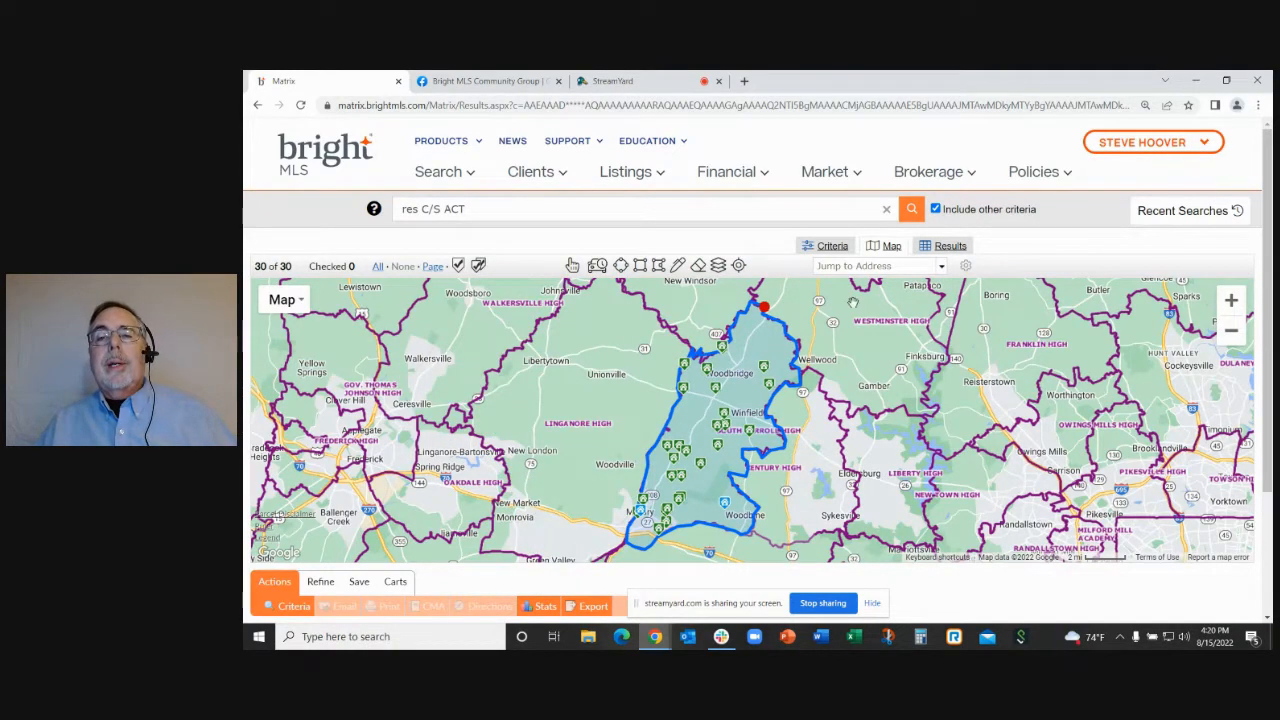
List the South Carroll High results and examine their High School column on both pages.
{"action": "left_click", "coordinate": [950, 246]}
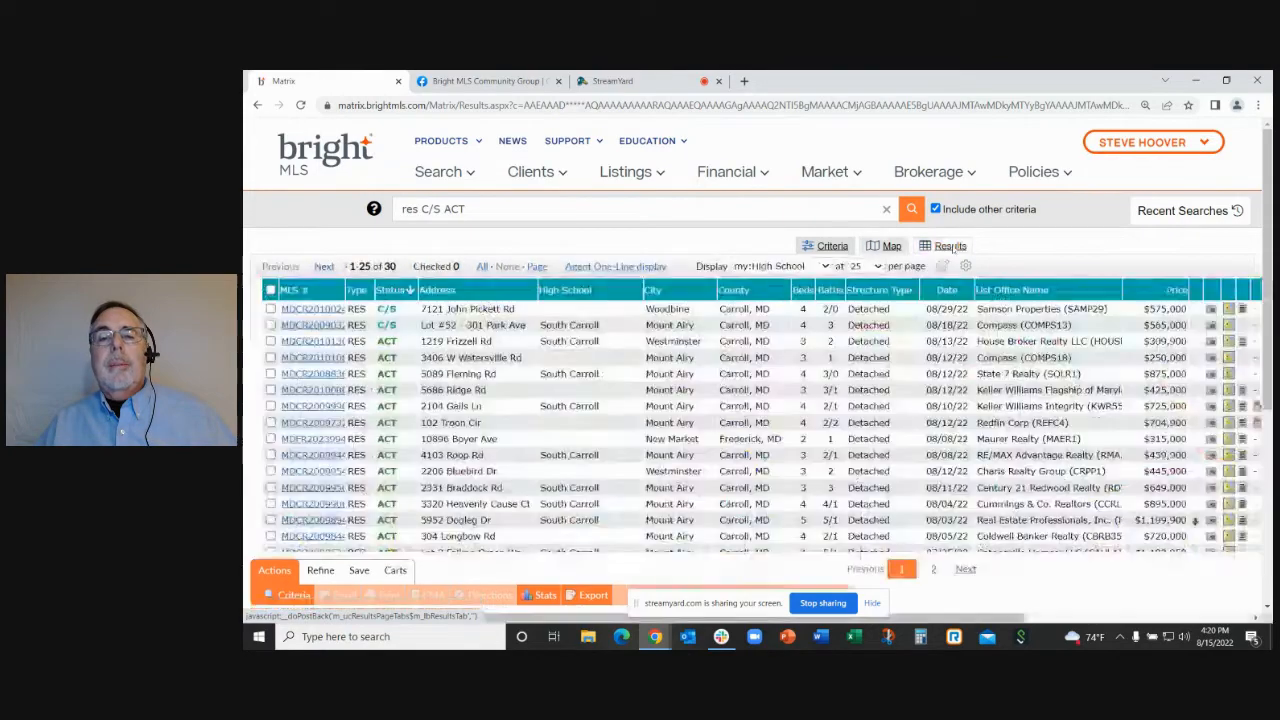
{"action": "scroll", "coordinate": [895, 400], "scroll_direction": "down", "scroll_amount": 5}
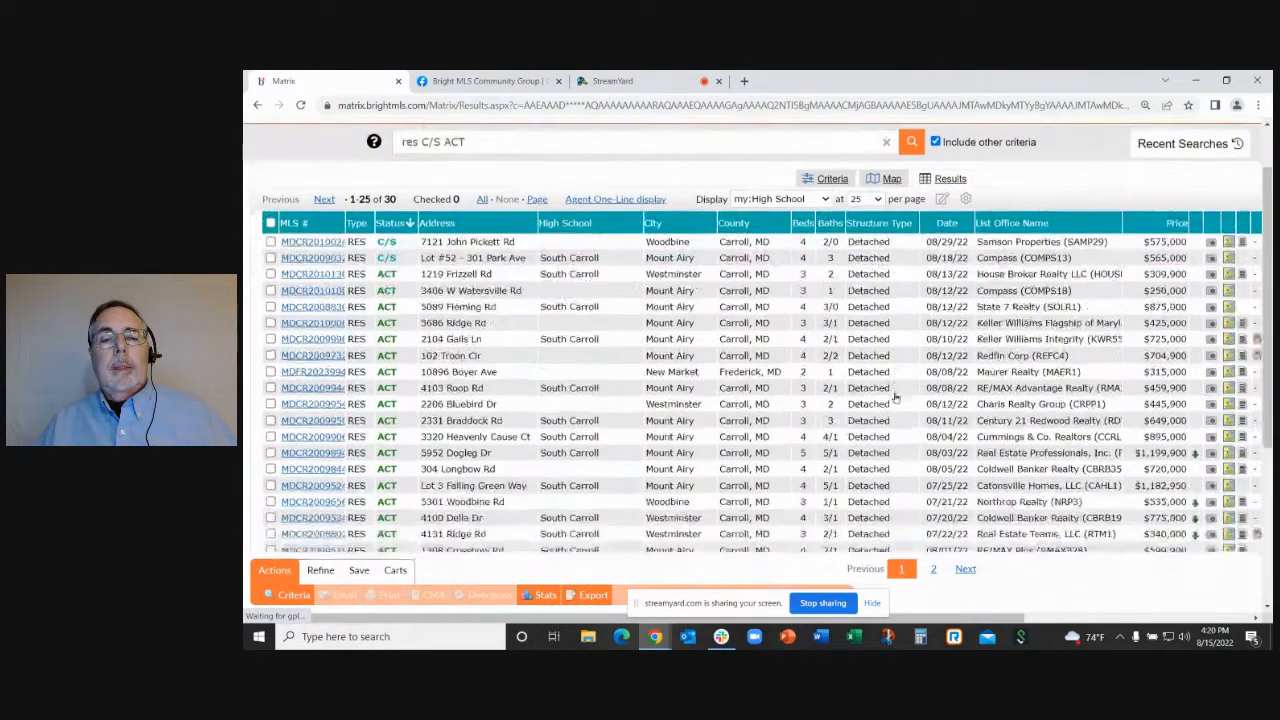
{"action": "scroll", "coordinate": [895, 400], "scroll_direction": "up", "scroll_amount": 1}
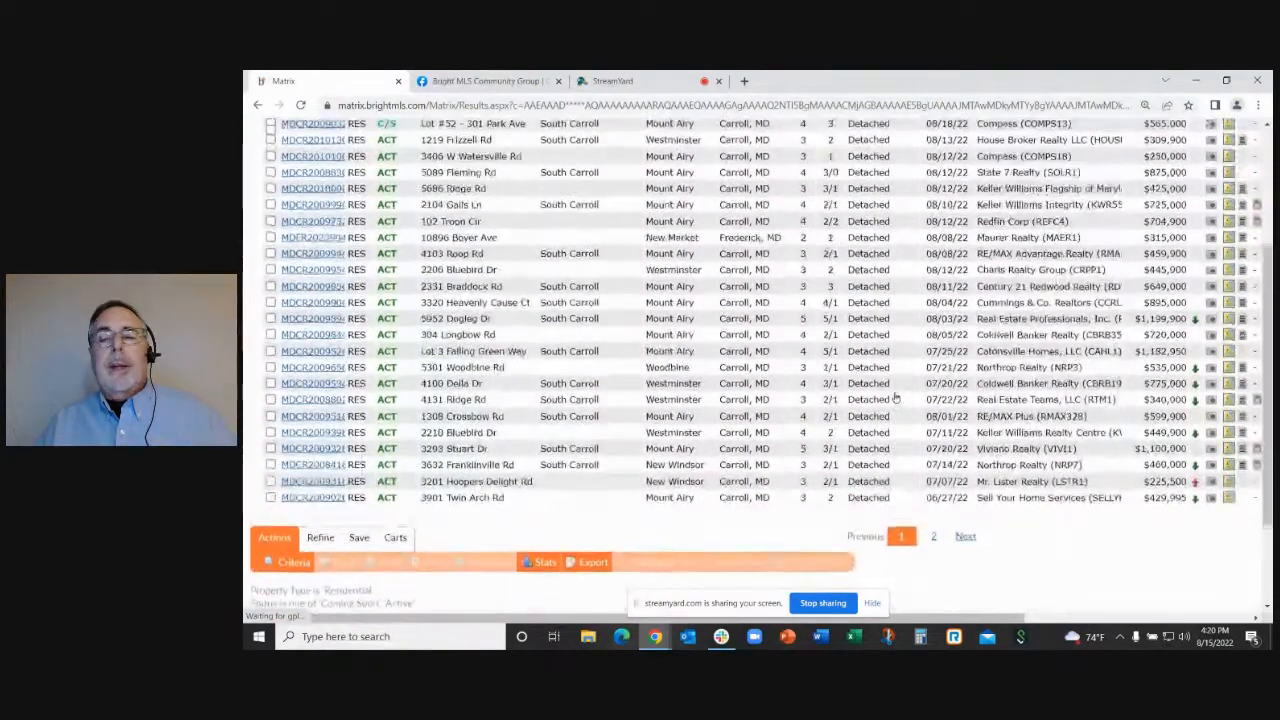
{"action": "left_click", "coordinate": [932, 538]}
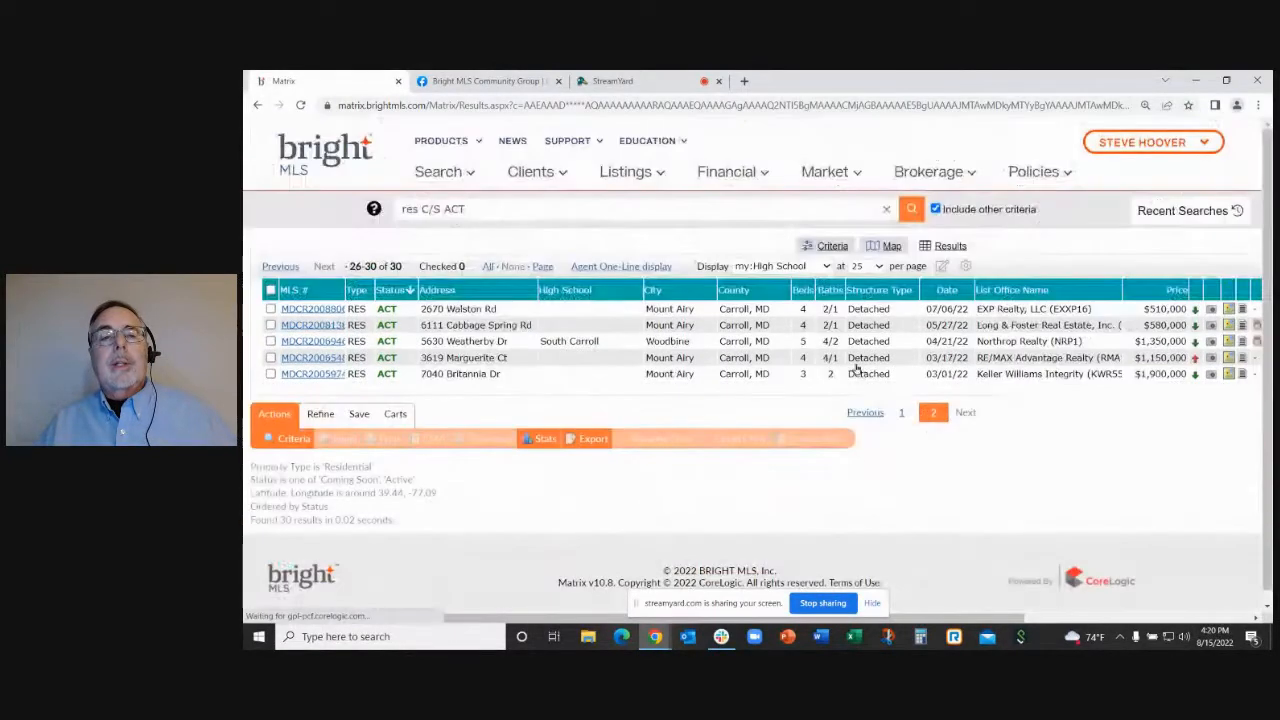